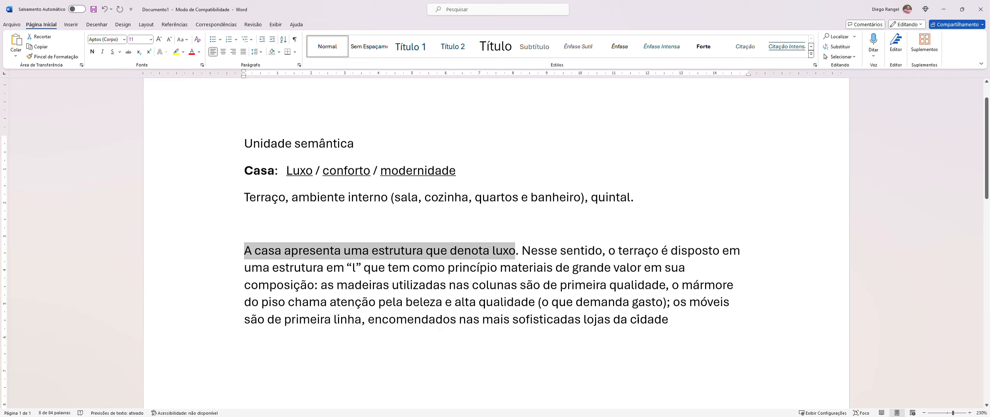
- Delete the clause about "os móveis" that ends the paragraph and close the sentence after "(o que demanda gasto)" with a period
{"action": "left_click_drag", "start_coordinate": [673, 303], "coordinate": [672, 322]}
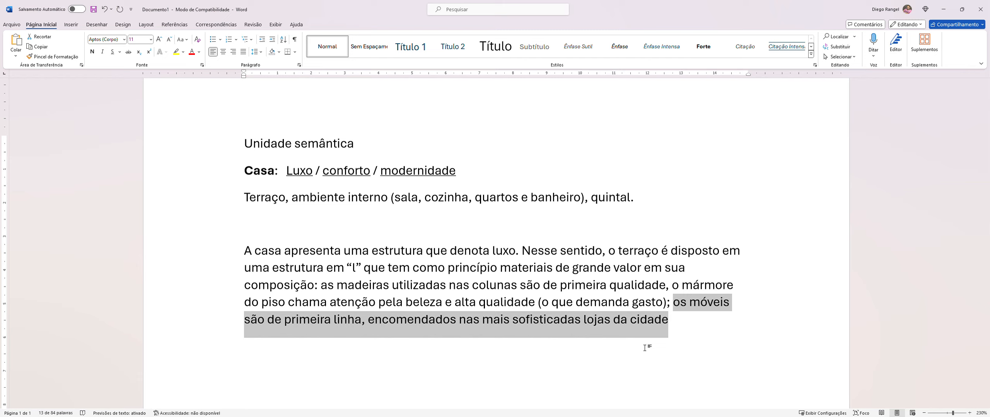
{"action": "key", "text": "BackSpace"}
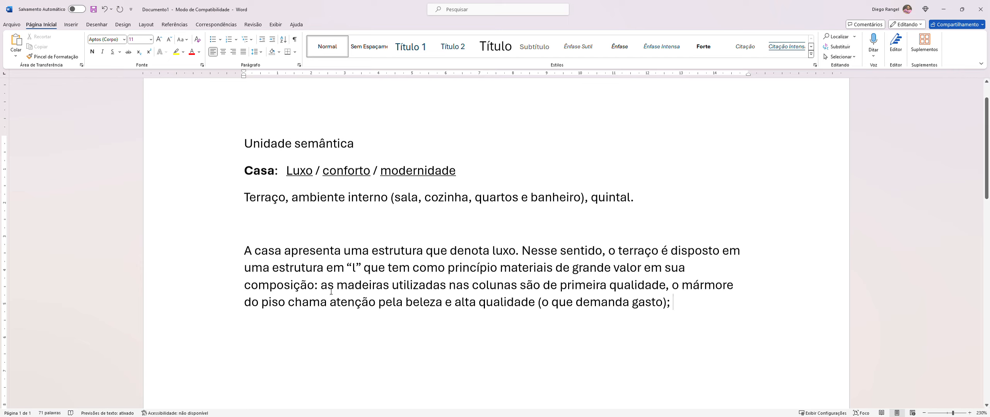
{"action": "left_click_drag", "start_coordinate": [326, 291], "coordinate": [670, 305]}
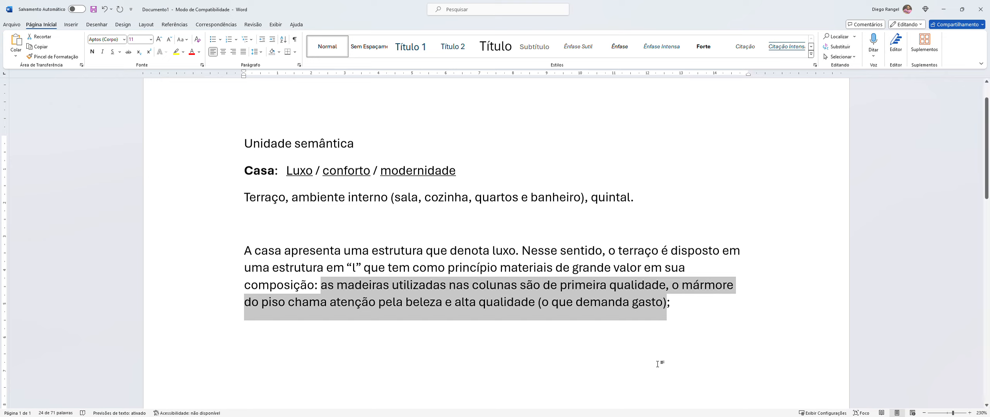
{"action": "left_click", "coordinate": [676, 314]}
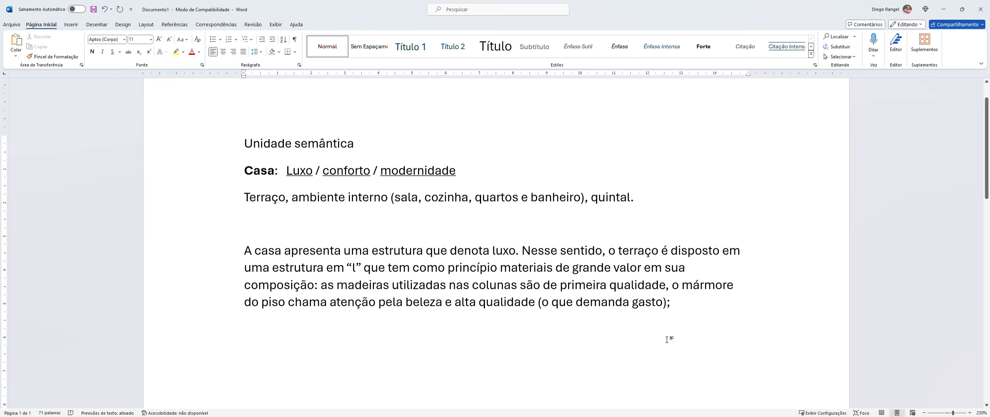
{"action": "key", "text": "BackSpace"}
{"action": "type", "text": "."}
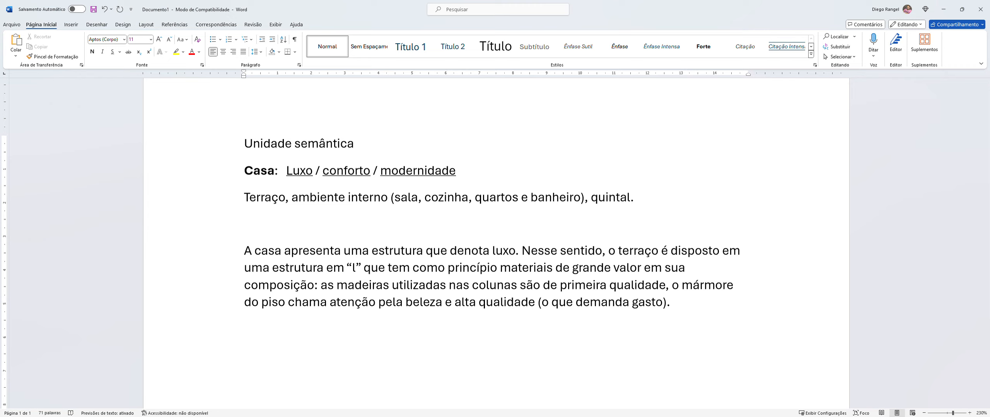
- Continue the paragraph with "Além disso, o ambiente interno traz elementos que impressionam os visitantes"
{"action": "type", "text": "Além disso,"}
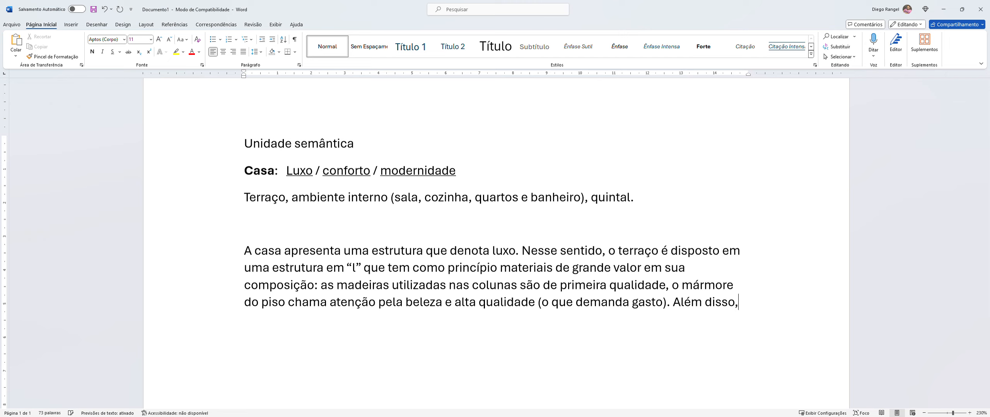
{"action": "type", "text": " o ambiente interno "}
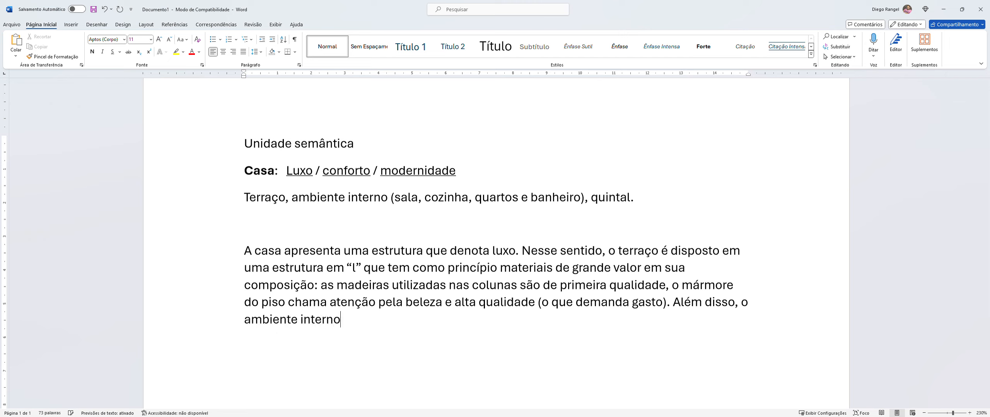
{"action": "type", "text": "traz elementos que impressionam os visitan"}
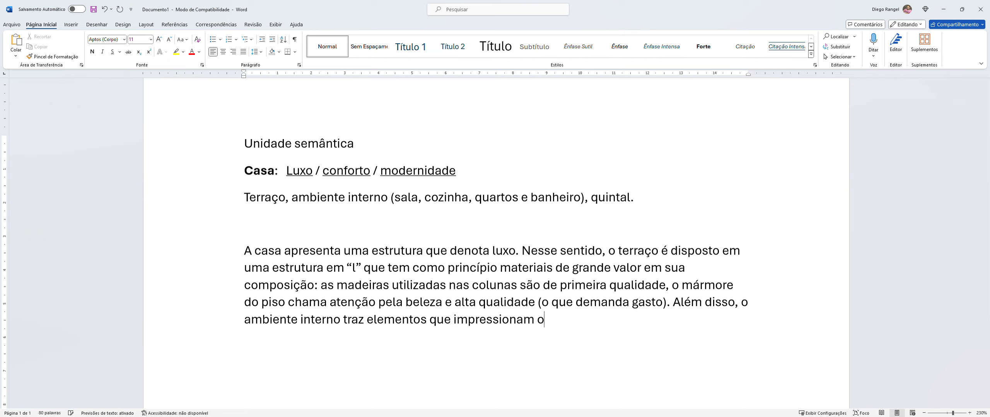
{"action": "type", "text": "tes"}
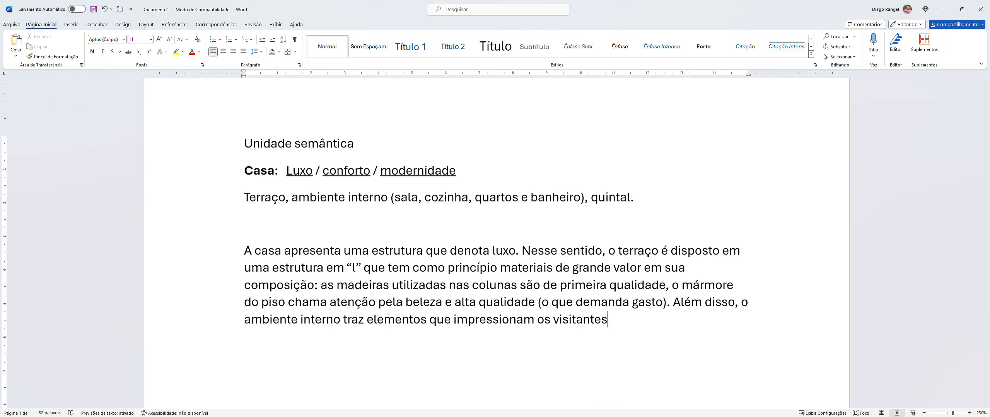
- Extend the sentence with ": A sala, a cozinha e os quartos foram projetados para receber móveis de grande porte"
{"action": "type", "text": ": A sala, a cozinha e os quartos"}
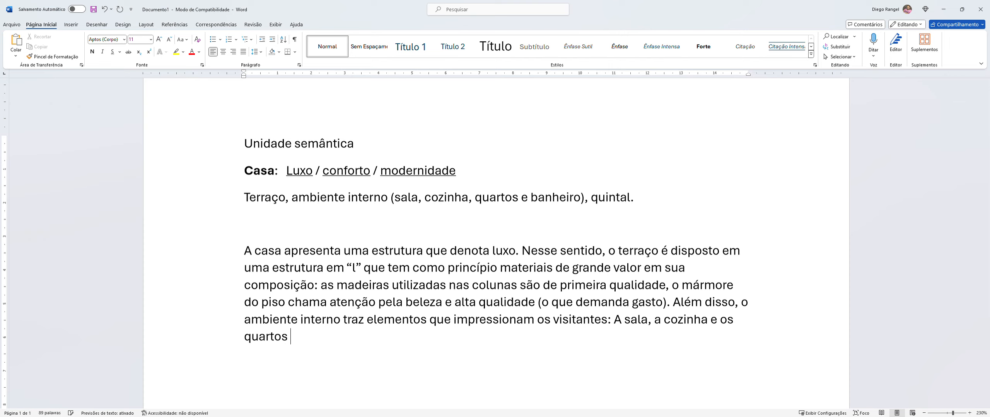
{"action": "type", "text": " foram projetados para receber móvi"}
{"action": "type", "text": "s"}
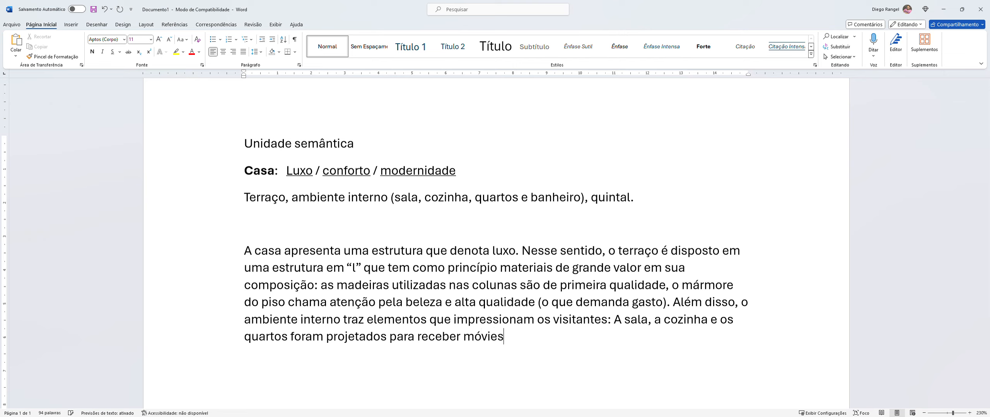
{"action": "key", "text": "BackSpace"}
{"action": "key", "text": "BackSpace"}
{"action": "key", "text": "BackSpace"}
{"action": "type", "text": "eis de grande porte"}
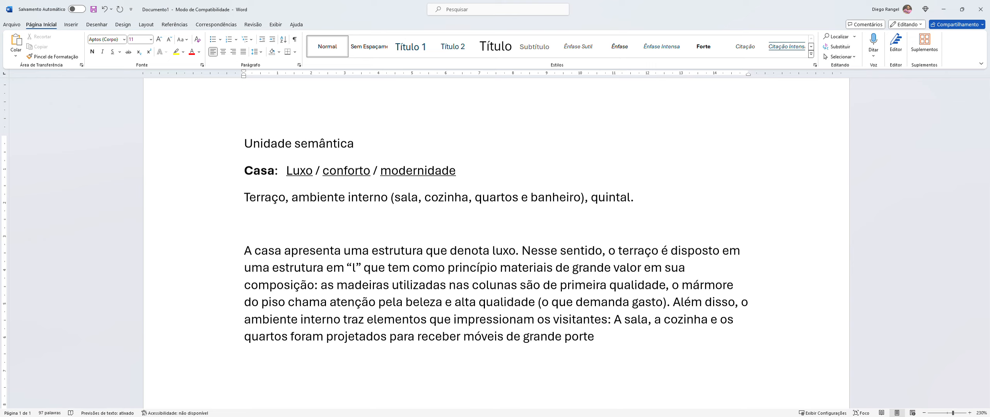
- Add ", com espaço suficiente para acomodar muitas pessoas" to the end of the paragraph
{"action": "type", "text": ", com espaço sufi"}
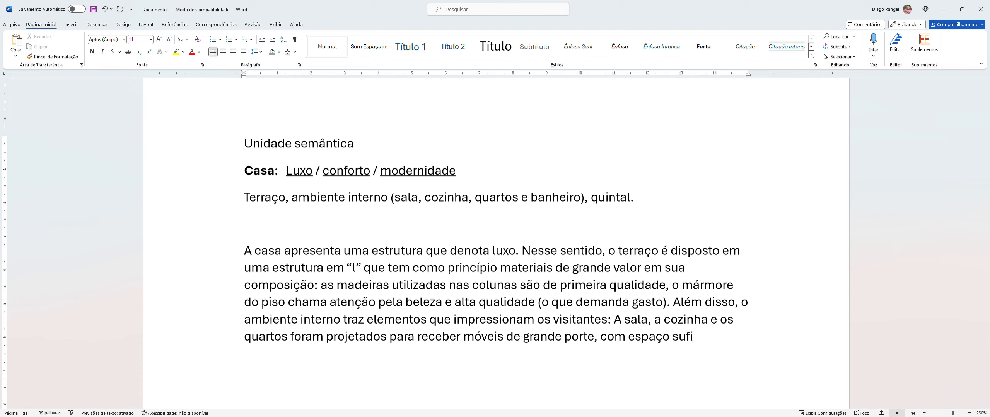
{"action": "type", "text": "ciente para"}
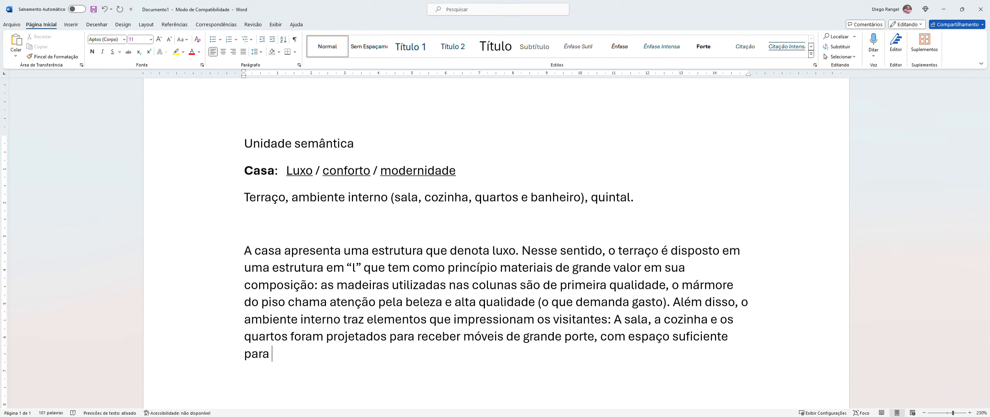
{"action": "type", "text": " acomodar muit"}
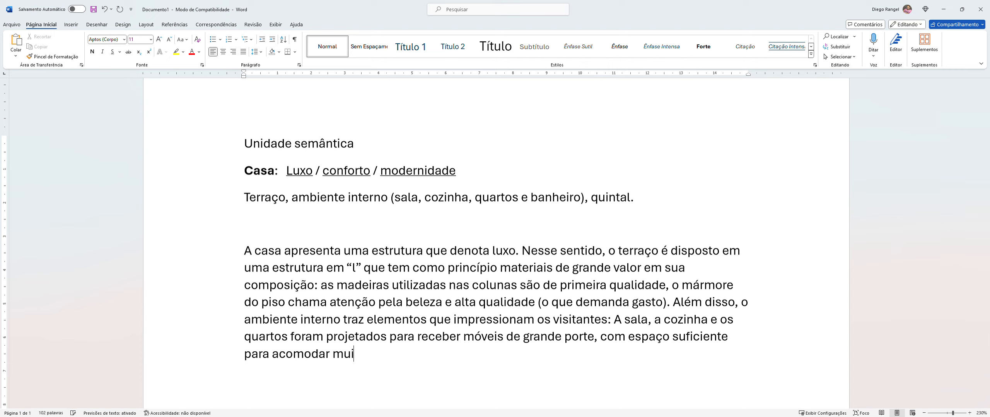
{"action": "key", "text": "BackSpace"}
{"action": "type", "text": "tas pessoas"}
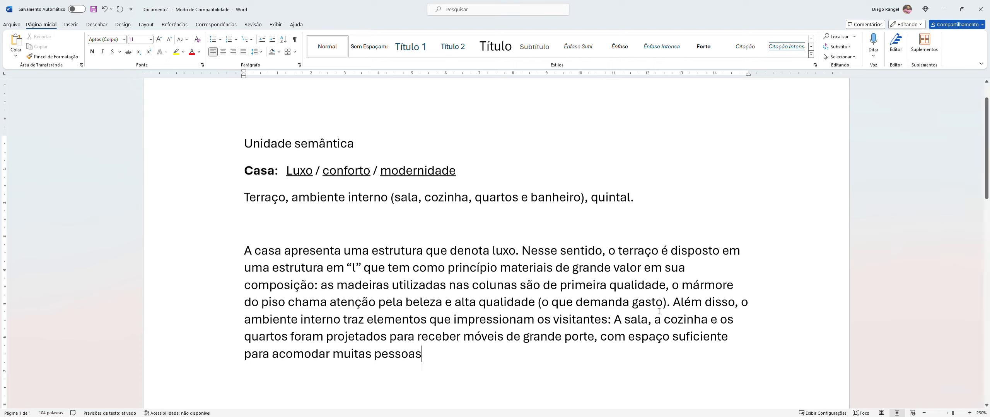
{"action": "left_click_drag", "start_coordinate": [430, 325], "coordinate": [519, 329]}
{"action": "left_click", "coordinate": [522, 365]}
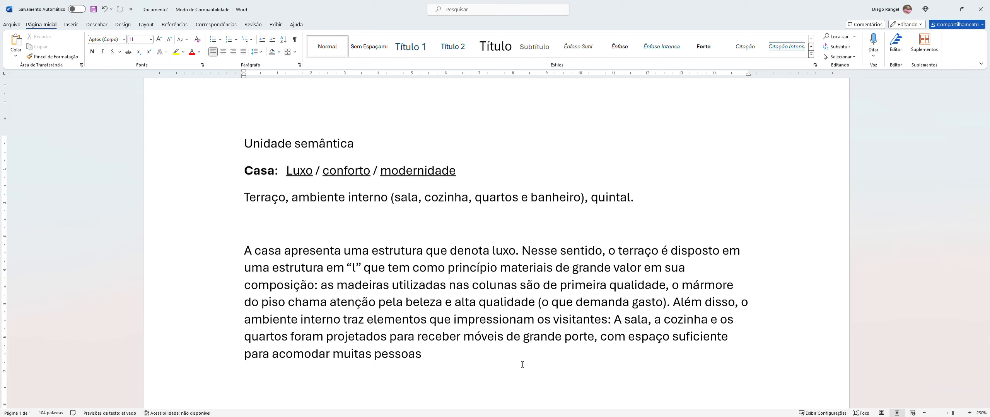
- Continue the sentence after "muitas pessoas" with "e com tintas, vidros e piso" and begin the word "escolhidos"
{"action": "type", "text": "e com tintas, vidors"}
{"action": "key", "text": "BackSpace"}
{"action": "key", "text": "BackSpace"}
{"action": "key", "text": "BackSpace"}
{"action": "key", "text": "BackSpace"}
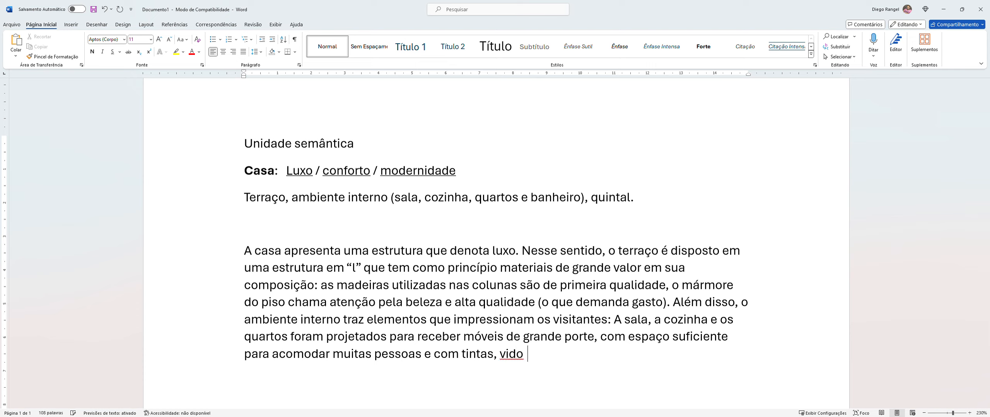
{"action": "type", "text": "ros e m"}
{"action": "key", "text": "BackSpace"}
{"action": "key", "text": "BackSpace"}
{"action": "key", "text": "BackSpace"}
{"action": "type", "text": "e piso esc"}
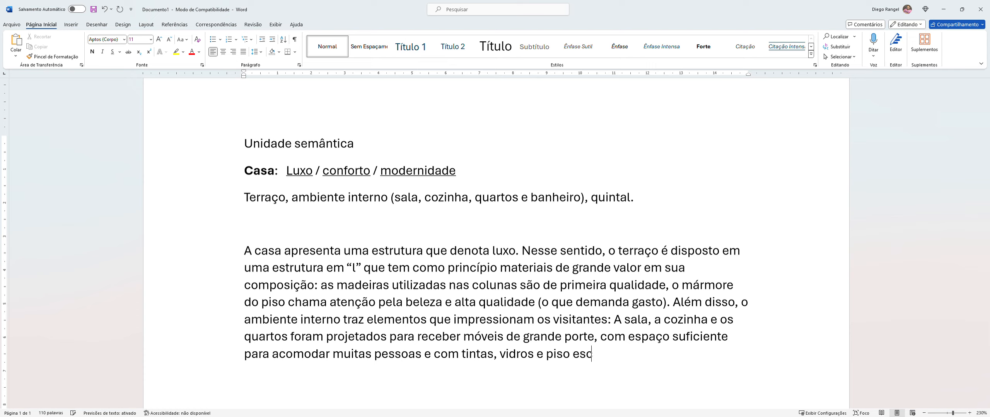
- Complete the sentence with "escolhidos entre os mais sofisticados da cidade" and end it with a semicolon
{"action": "type", "text": "olhidos en"}
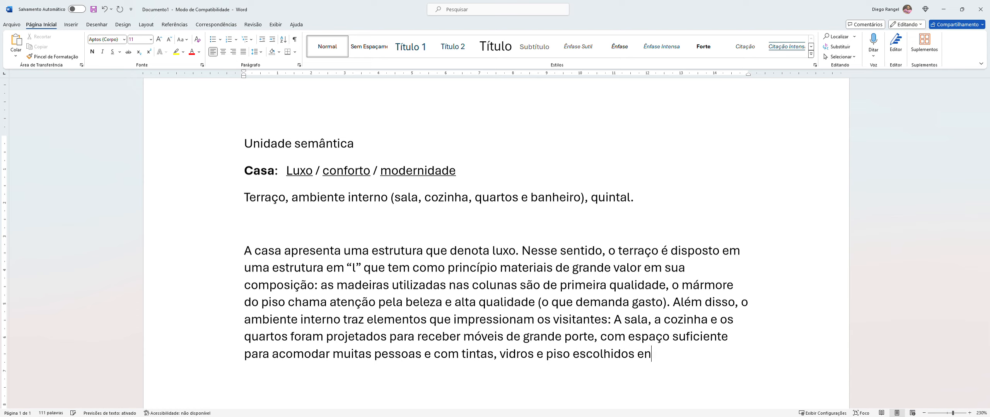
{"action": "type", "text": "tre os mais sofist"}
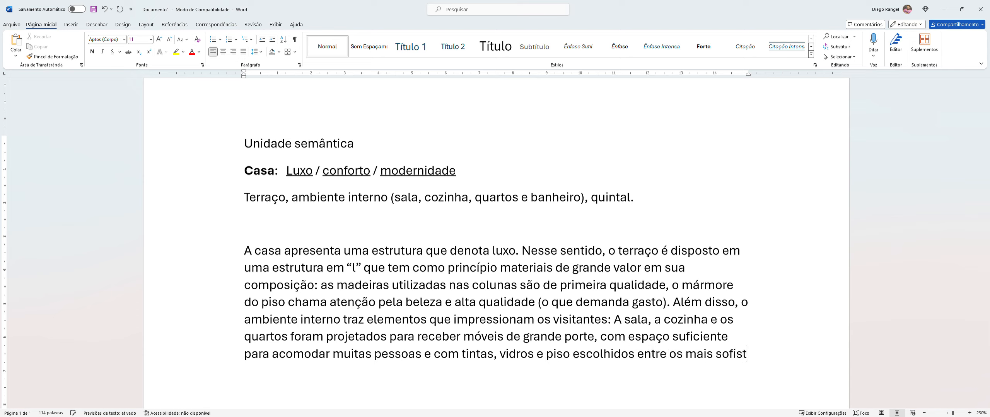
{"action": "type", "text": "icados da cidade"}
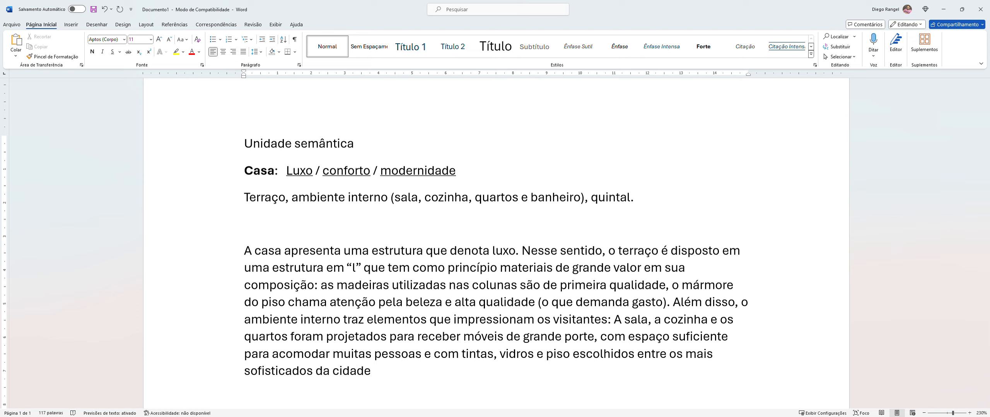
{"action": "type", "text": "."}
{"action": "scroll", "coordinate": [509, 347], "scroll_direction": "down", "scroll_amount": 2}
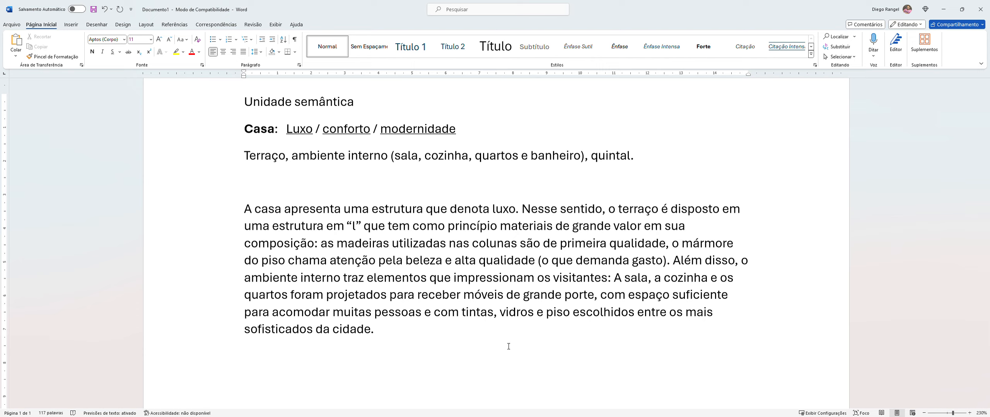
{"action": "key", "text": "BackSpace"}
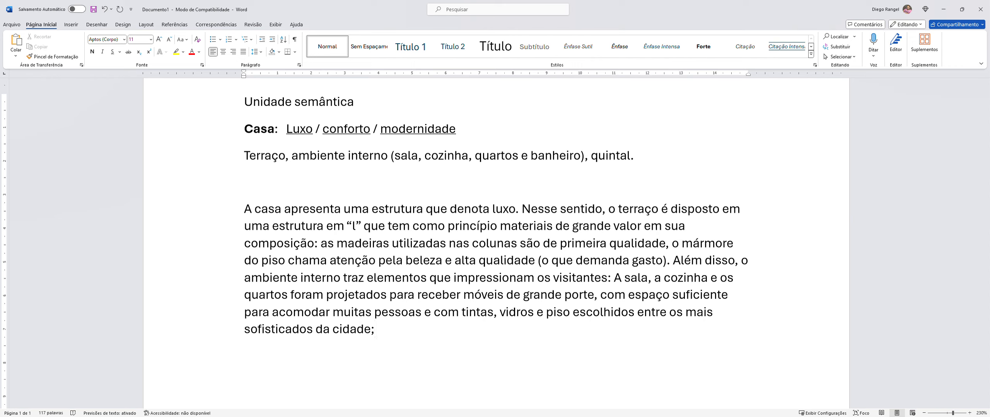
- Make the phrases "materiais de grande valor" and "primeira qualidade" bold in the paragraph
{"action": "left_click_drag", "start_coordinate": [493, 212], "coordinate": [515, 211]}
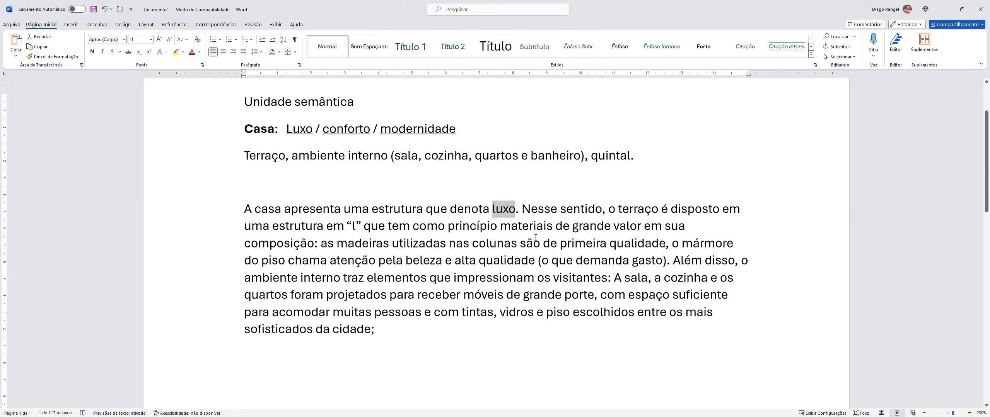
{"action": "left_click_drag", "start_coordinate": [503, 230], "coordinate": [630, 229]}
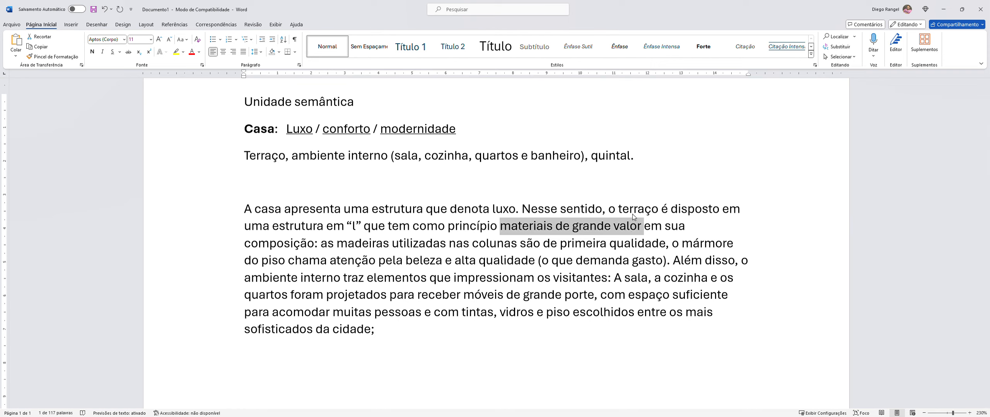
{"action": "key", "text": "ctrl+n"}
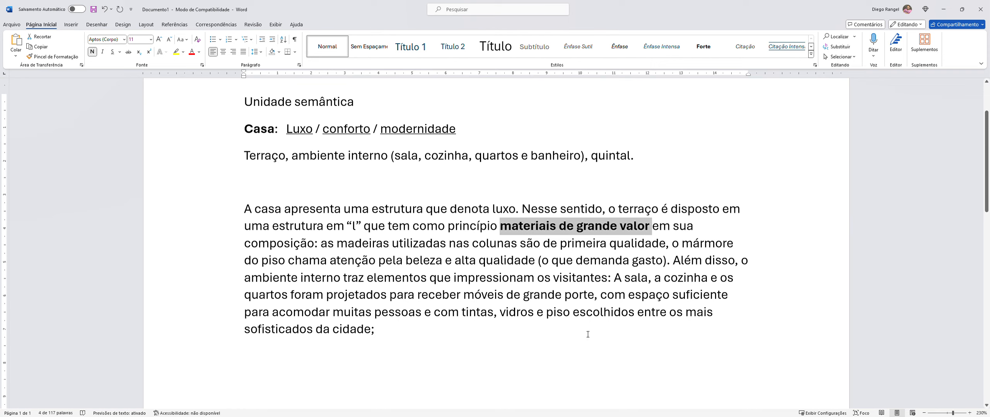
{"action": "left_click", "coordinate": [576, 333]}
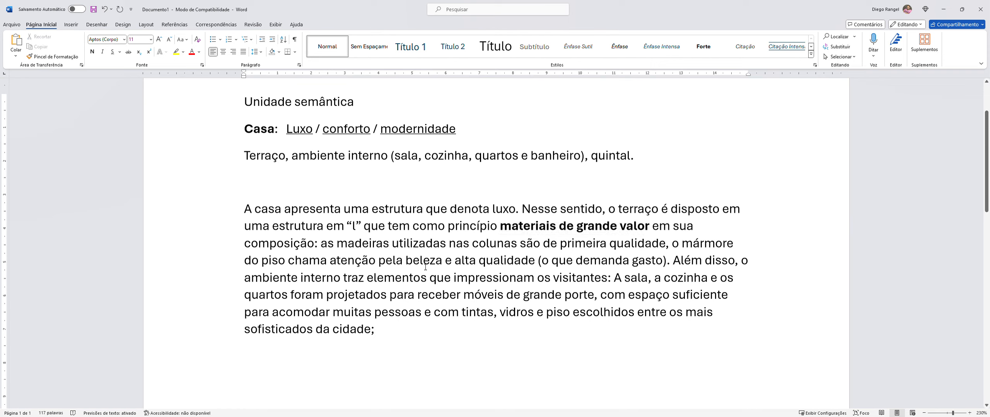
{"action": "left_click_drag", "start_coordinate": [560, 247], "coordinate": [665, 245]}
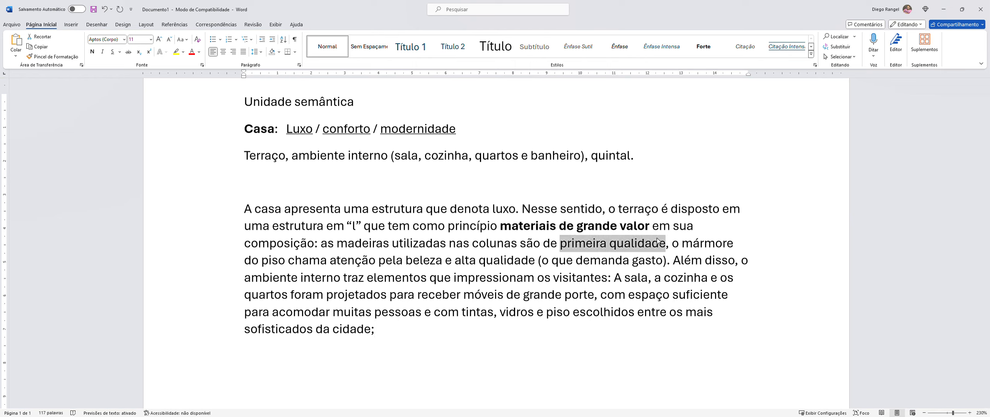
{"action": "key", "text": "ctrl+n"}
{"action": "left_click", "coordinate": [618, 323]}
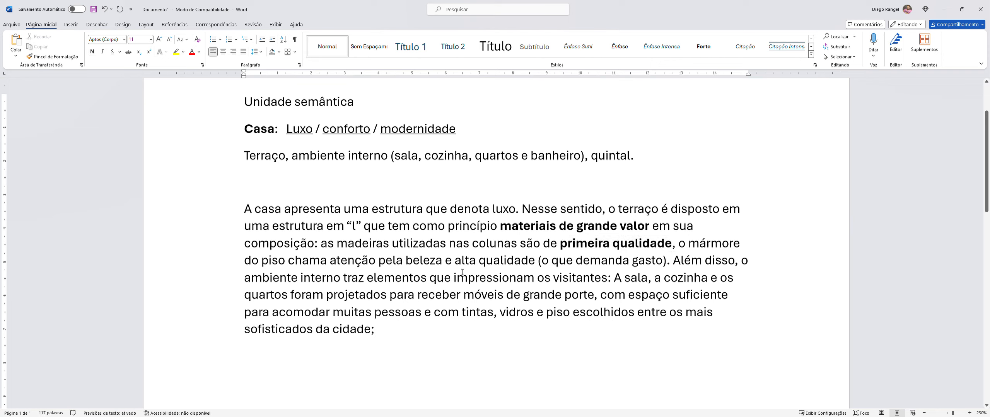
- Make the phrase "beleza e alta qualidade (o que demanda gasto)" bold
{"action": "left_click_drag", "start_coordinate": [458, 265], "coordinate": [668, 266]}
{"action": "left_click", "coordinate": [407, 265]}
{"action": "key", "text": "ctrl+n"}
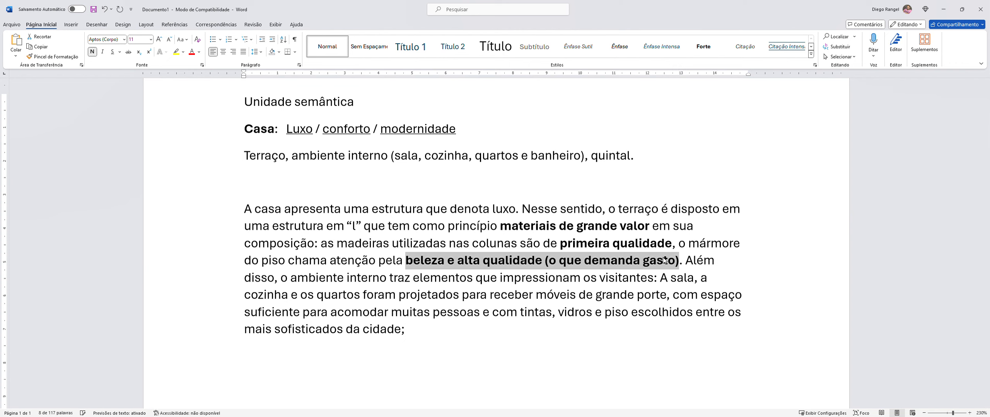
{"action": "left_click", "coordinate": [633, 357]}
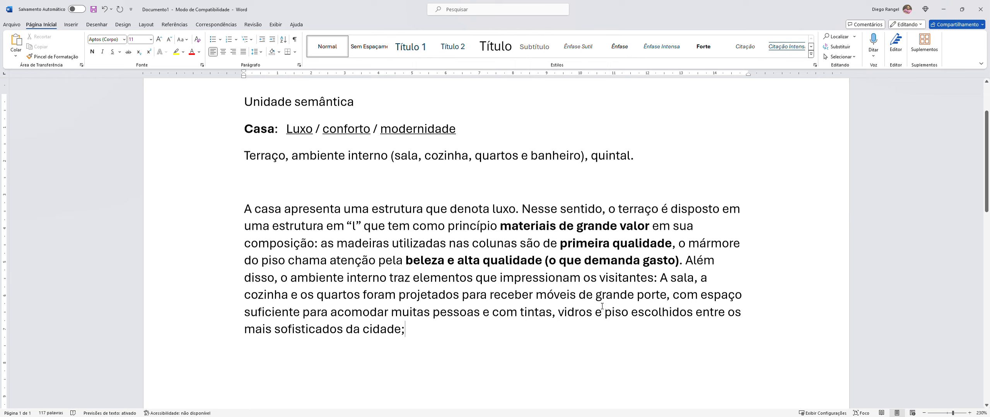
- Make the phrases "grande porte" and "sofisticados da cidade" bold in the sentence about the interior
{"action": "left_click_drag", "start_coordinate": [598, 297], "coordinate": [657, 298]}
{"action": "key", "text": "ctrl+n"}
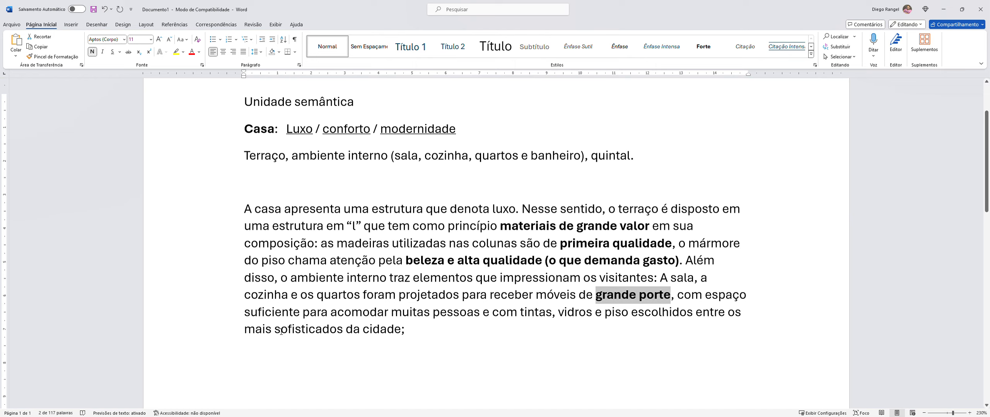
{"action": "left_click_drag", "start_coordinate": [279, 332], "coordinate": [379, 332]}
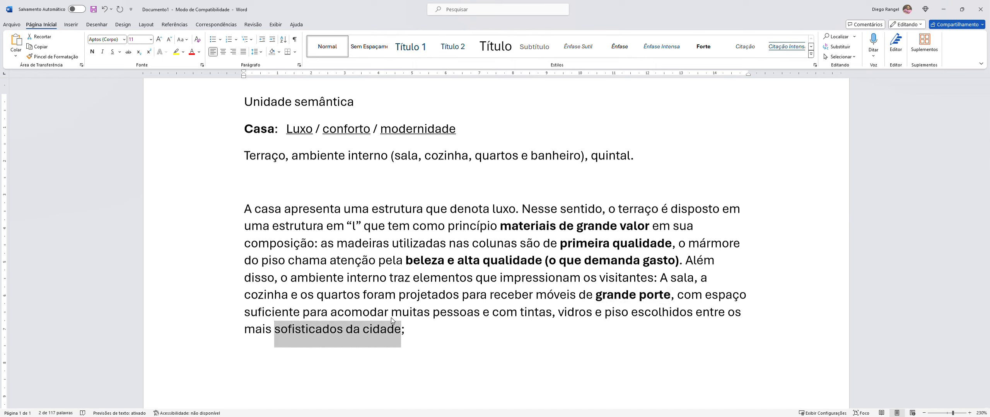
{"action": "key", "text": "ctrl+n"}
{"action": "left_click", "coordinate": [434, 351]}
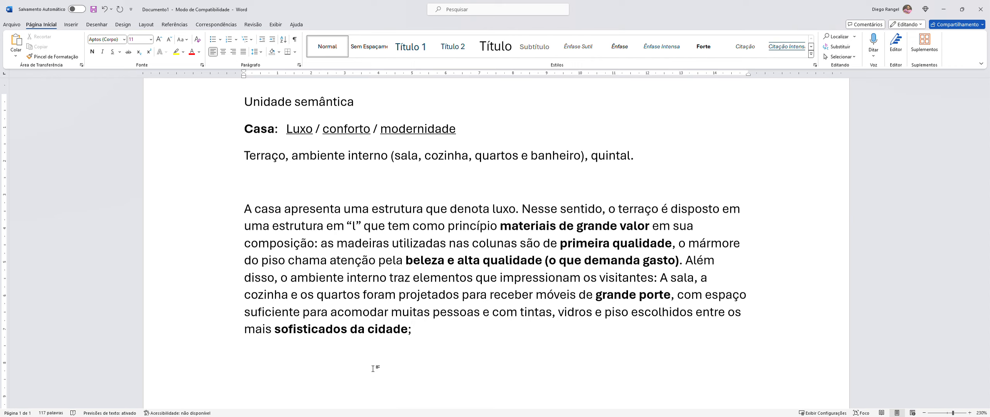
- Replace the semicolon at the end of the paragraph with "(...)."
{"action": "type", "text": "."}
{"action": "key", "text": "BackSpace"}
{"action": "key", "text": "BackSpace"}
{"action": "key", "text": "BackSpace"}
{"action": "key", "text": "BackSpace"}
{"action": "type", "text": "..."}
{"action": "key", "text": "Left"}
{"action": "type", "text": "("}
{"action": "key", "text": "Right"}
{"action": "key", "text": "Right"}
{"action": "key", "text": "Right"}
{"action": "type", "text": ")."}
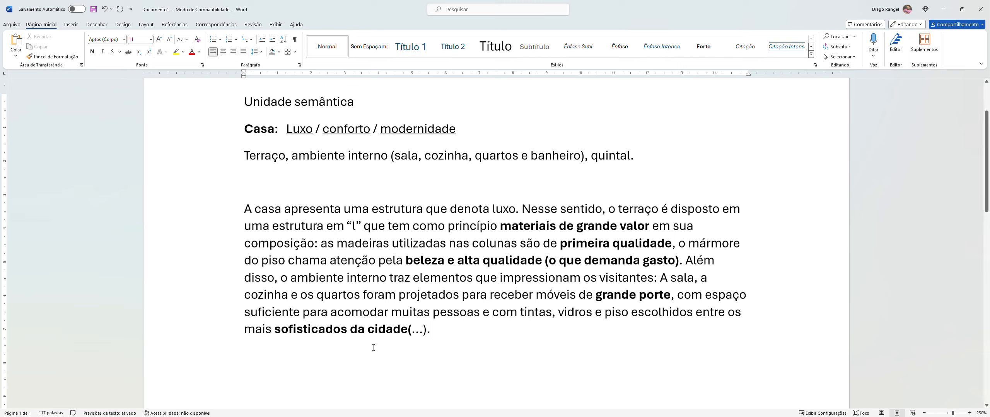
- Underline the word "luxo" in the paragraph's opening sentence
{"action": "left_click_drag", "start_coordinate": [244, 102], "coordinate": [340, 102]}
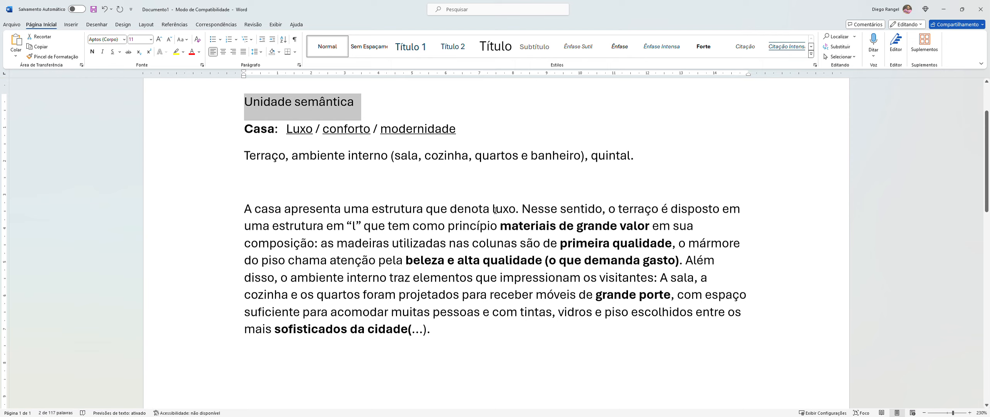
{"action": "left_click_drag", "start_coordinate": [492, 210], "coordinate": [515, 211]}
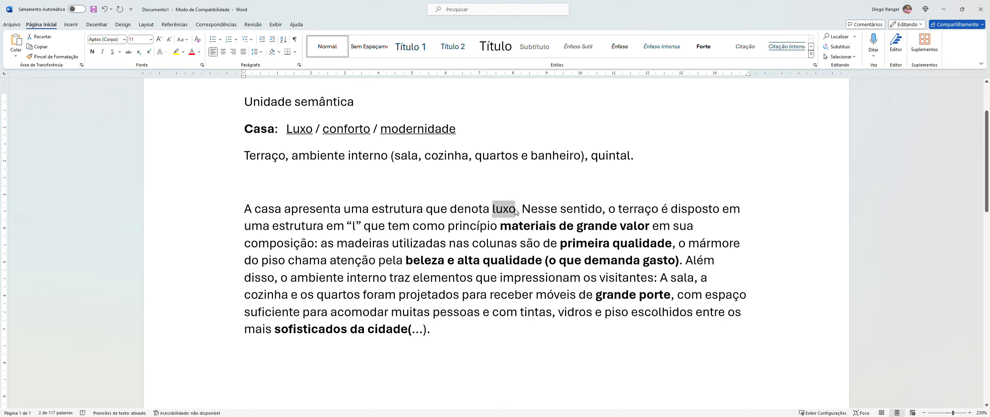
{"action": "key", "text": "ctrl+s"}
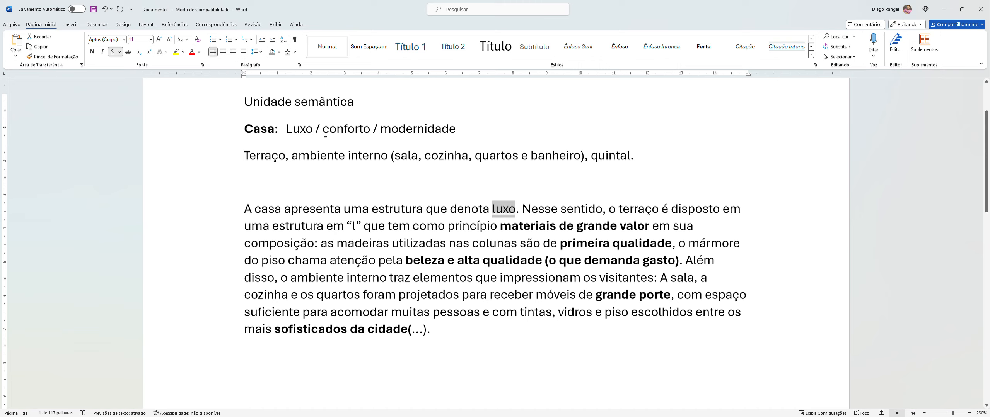
{"action": "left_click_drag", "start_coordinate": [326, 133], "coordinate": [375, 139]}
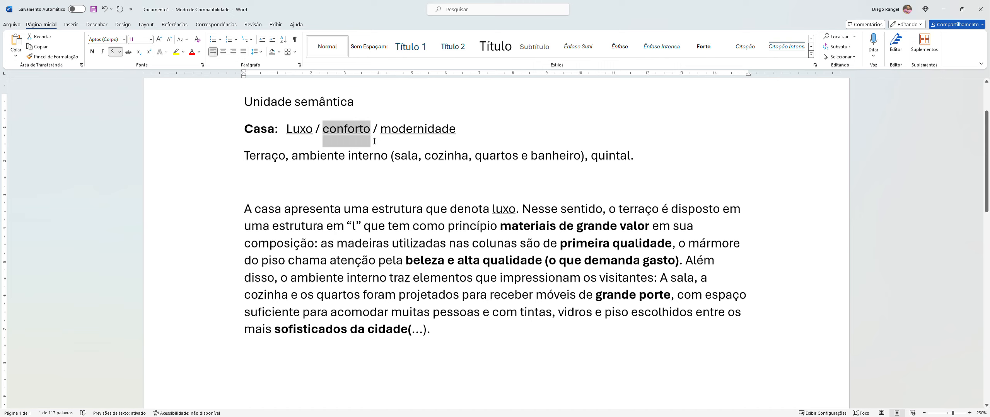